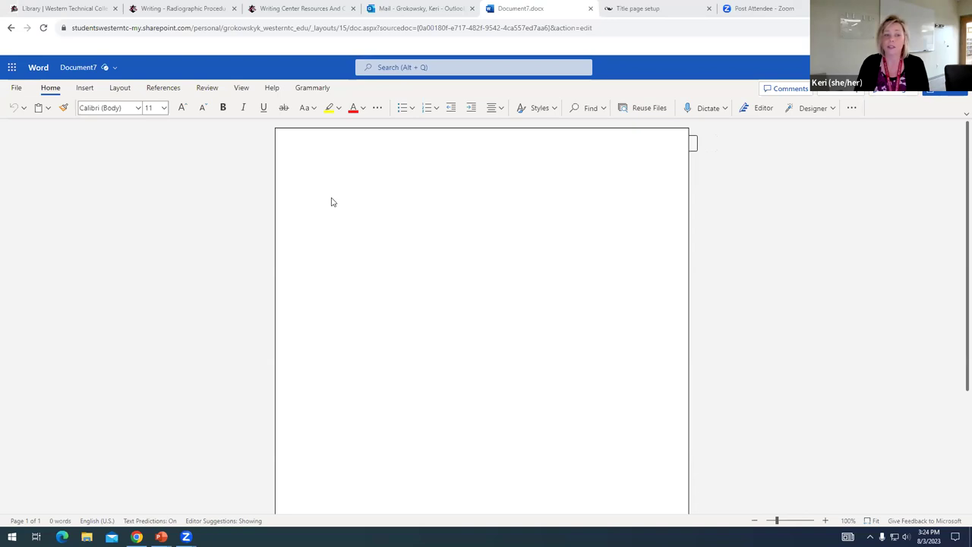
Add a page number in the upper-right corner of the header and return to the document body
left_click(85, 89)
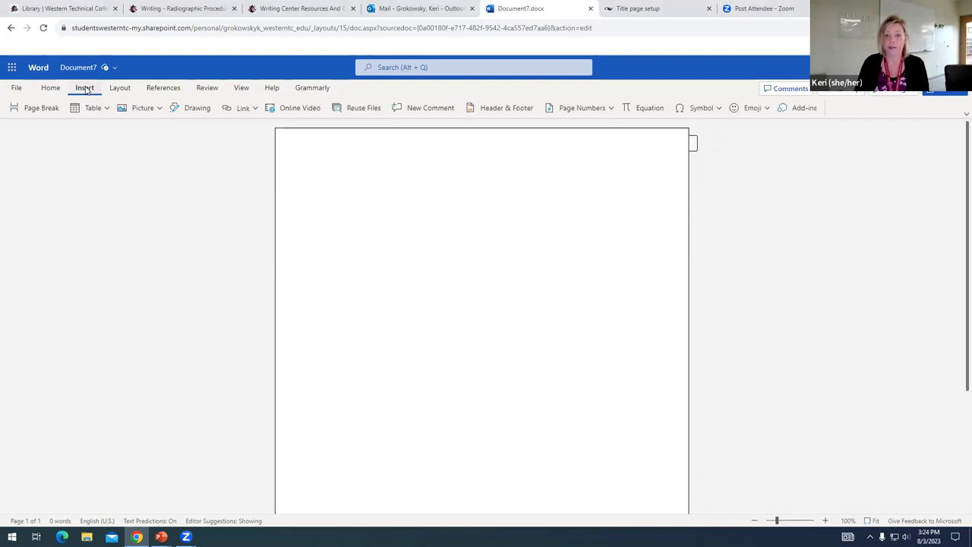
left_click(612, 108)
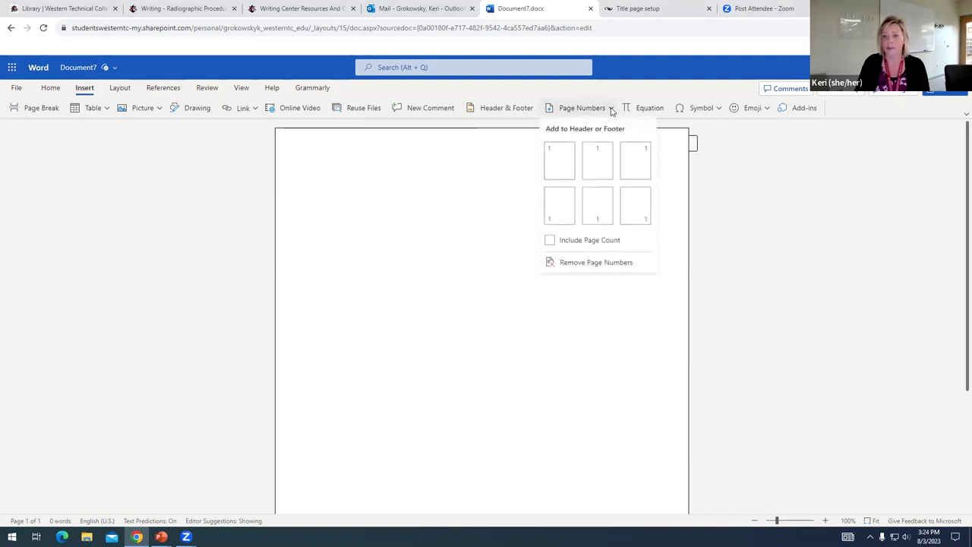
left_click(636, 158)
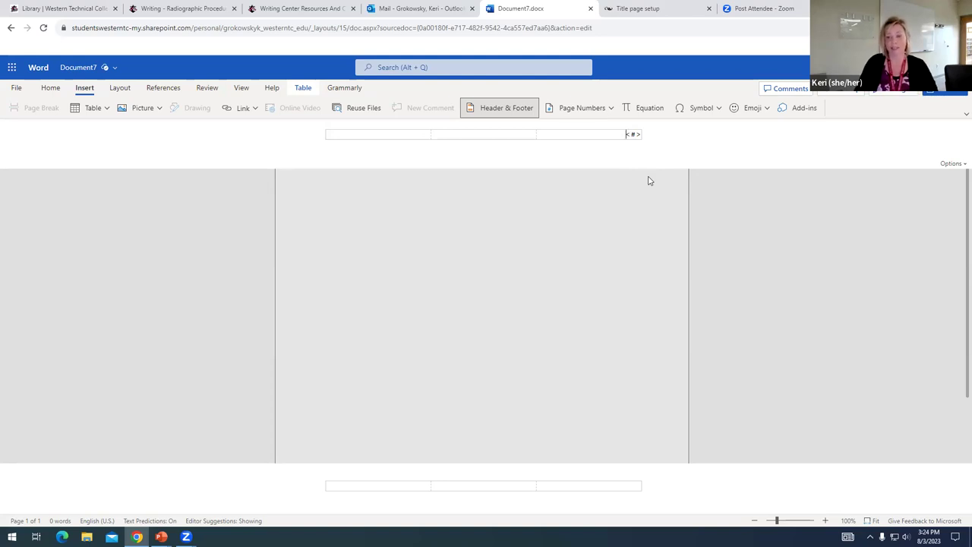
double_click(576, 199)
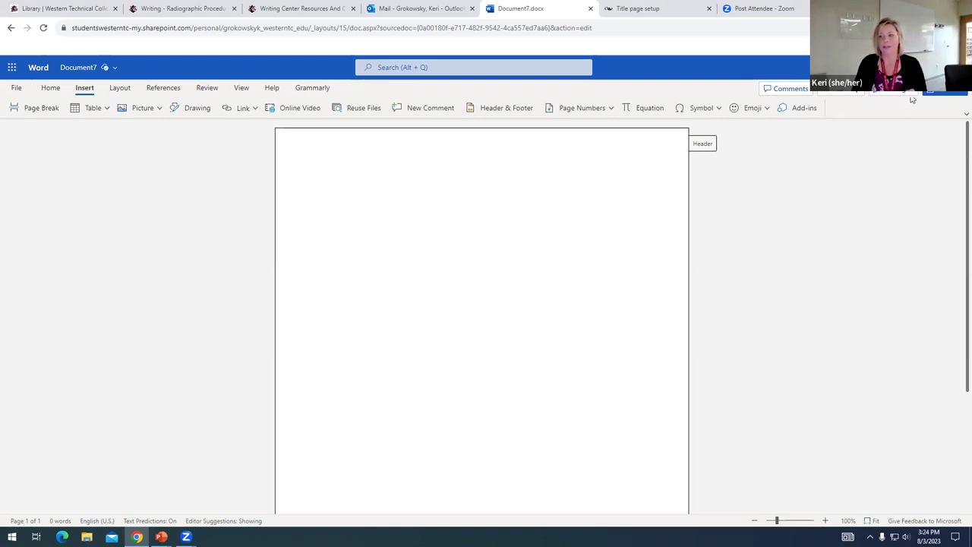
Check the header page number in Viewing mode and return the document to Editing mode
left_click(877, 89)
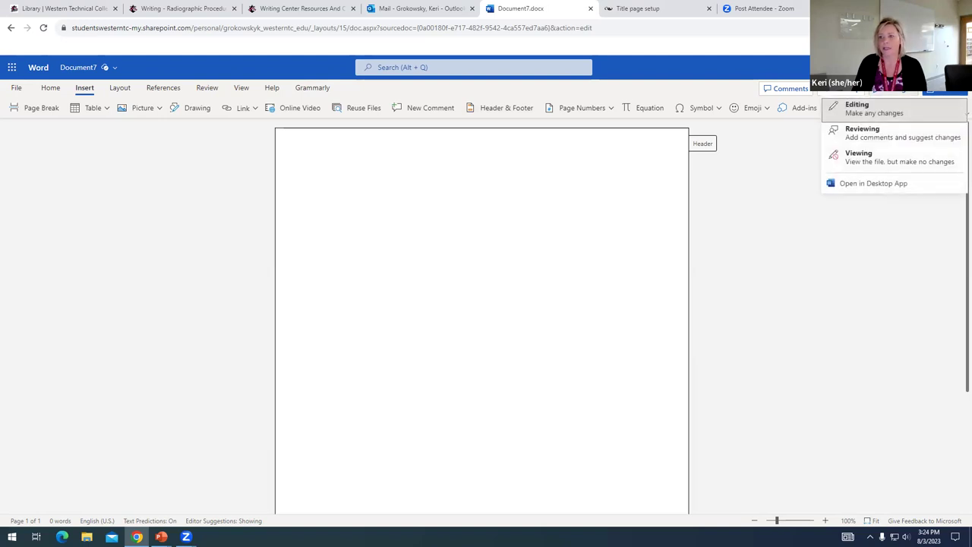
left_click(872, 159)
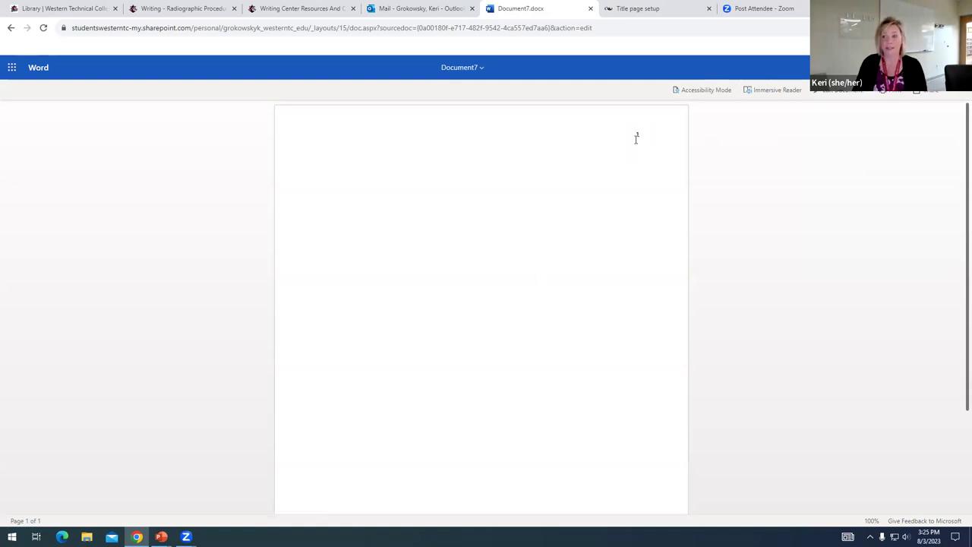
left_click(868, 99)
left_click(848, 120)
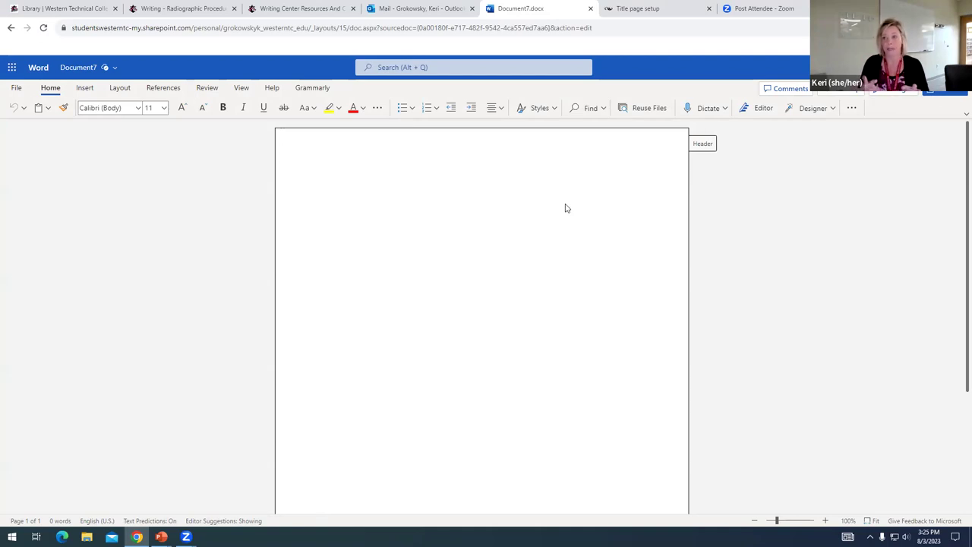
Set the font to Times New Roman and the font size to 12
left_click(137, 109)
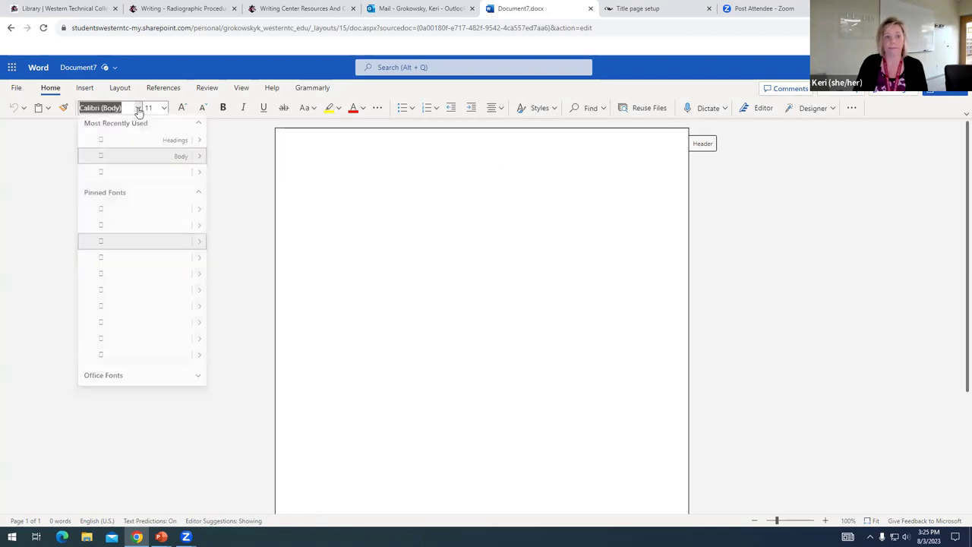
left_click(132, 174)
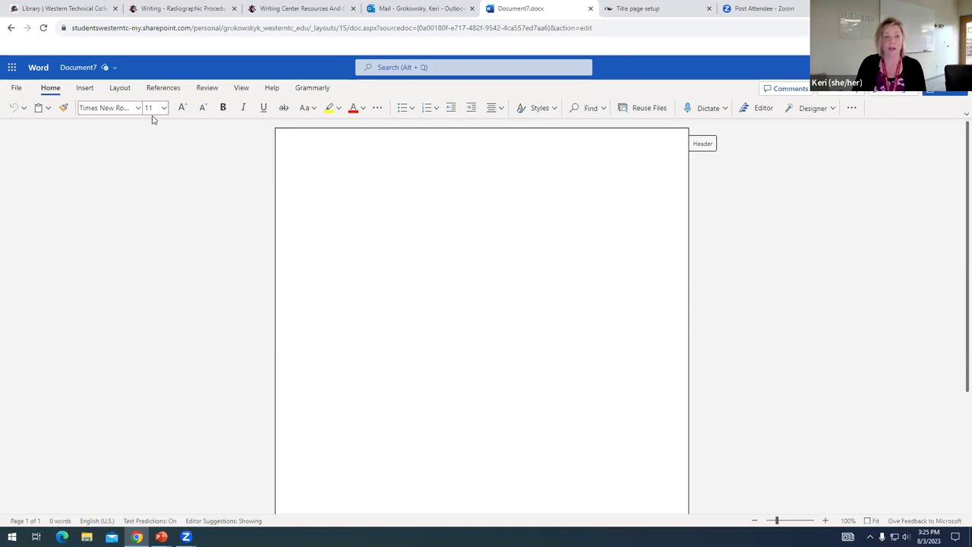
left_click(164, 109)
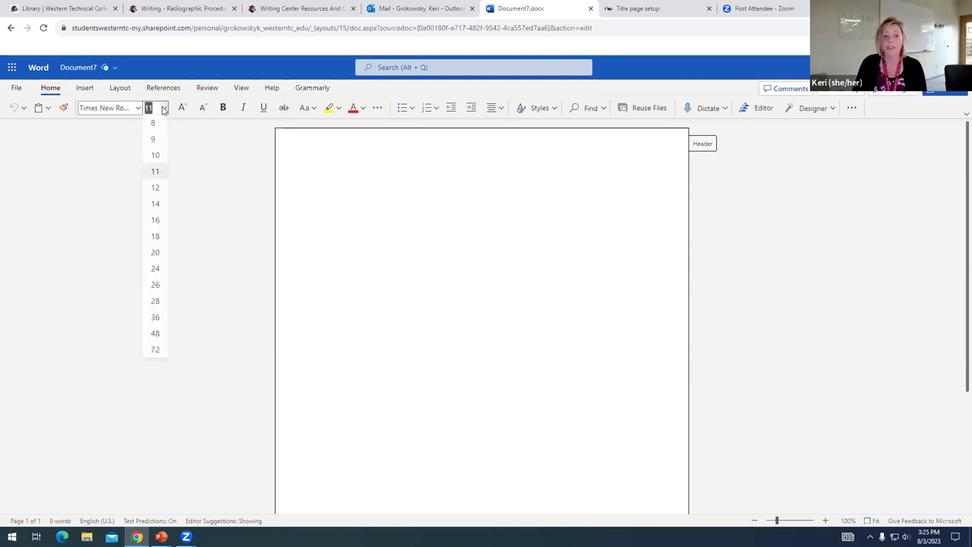
left_click(157, 188)
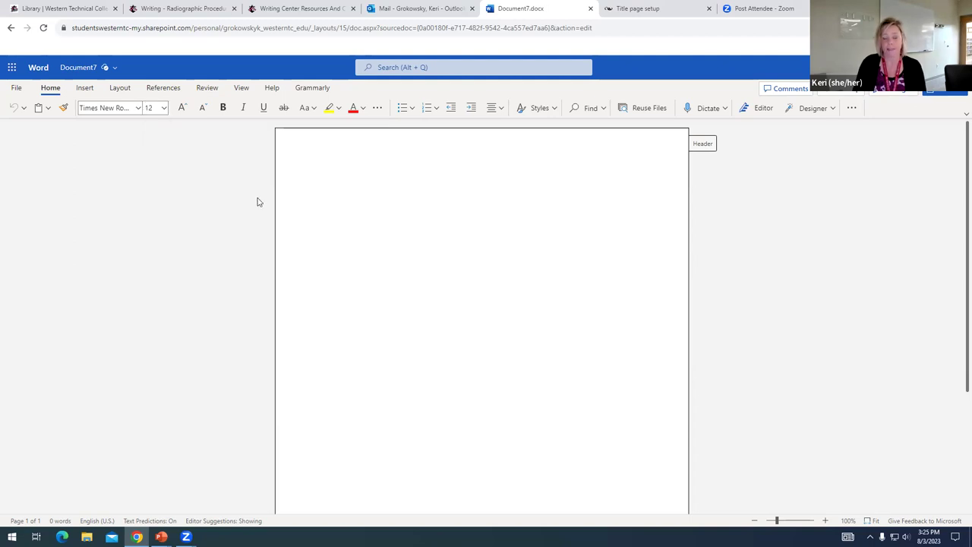
Set the line spacing to 2 and center the paragraph for the title page text
left_click(851, 109)
mouse_move(870, 149)
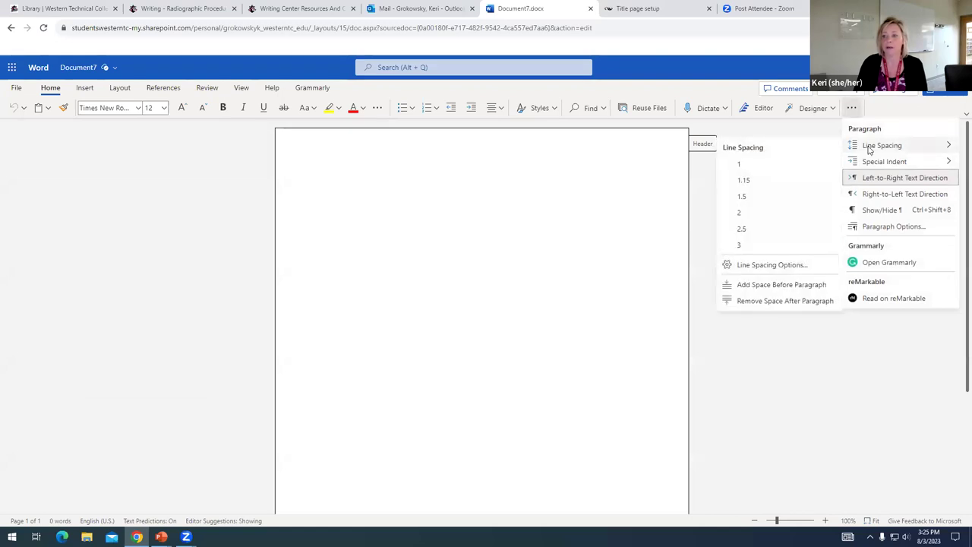
left_click(740, 215)
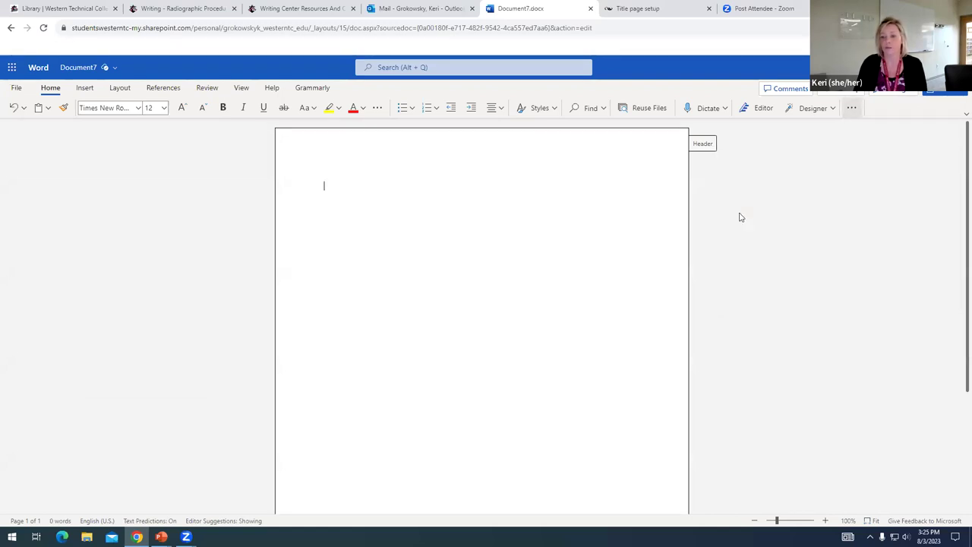
left_click(494, 111)
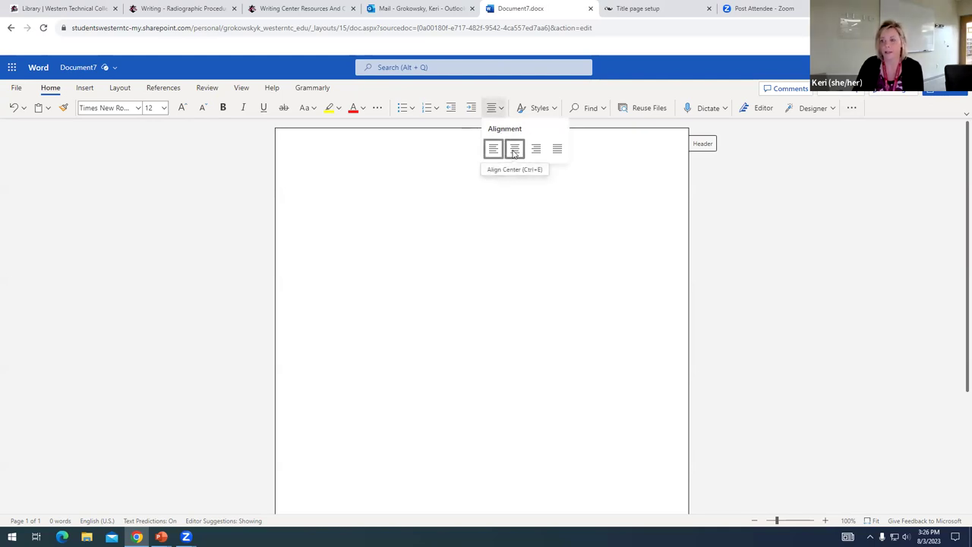
left_click(514, 150)
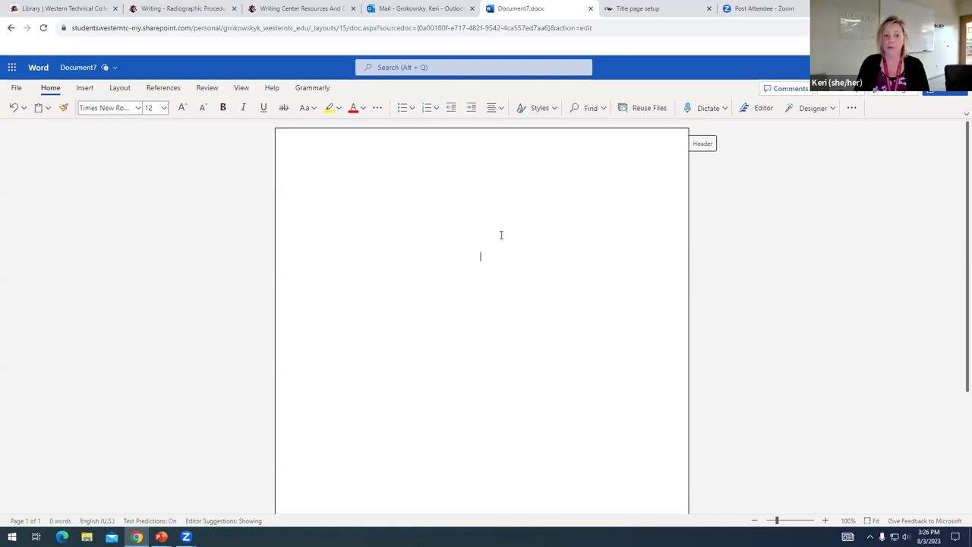
Enter "Title of the Project" in bold on the fourth line and turn bold off for the following text
left_click(224, 107)
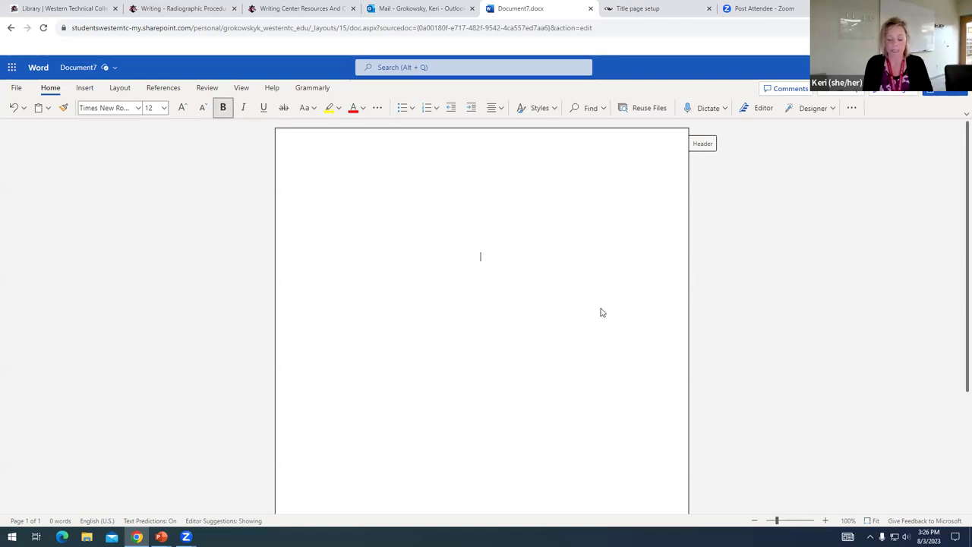
type("Title o")
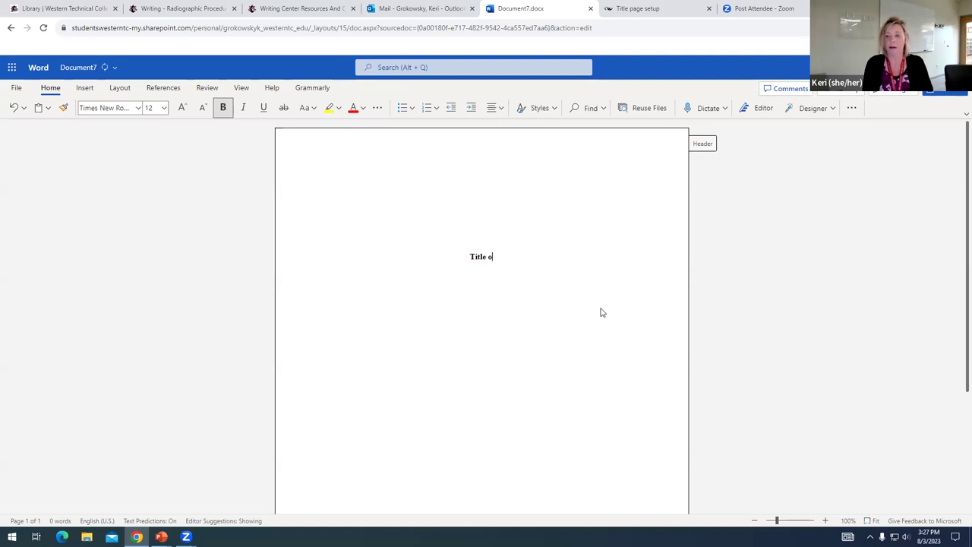
type("f the Project")
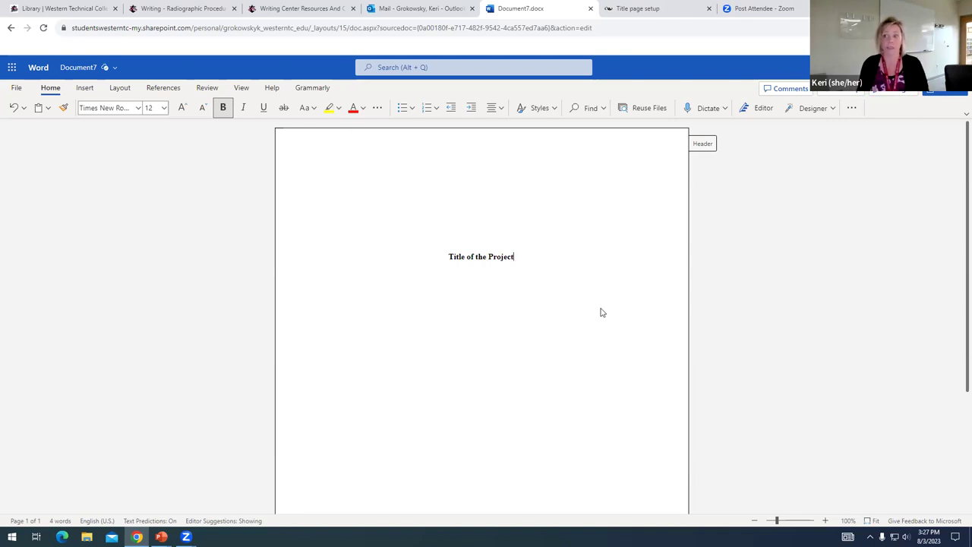
left_click(222, 107)
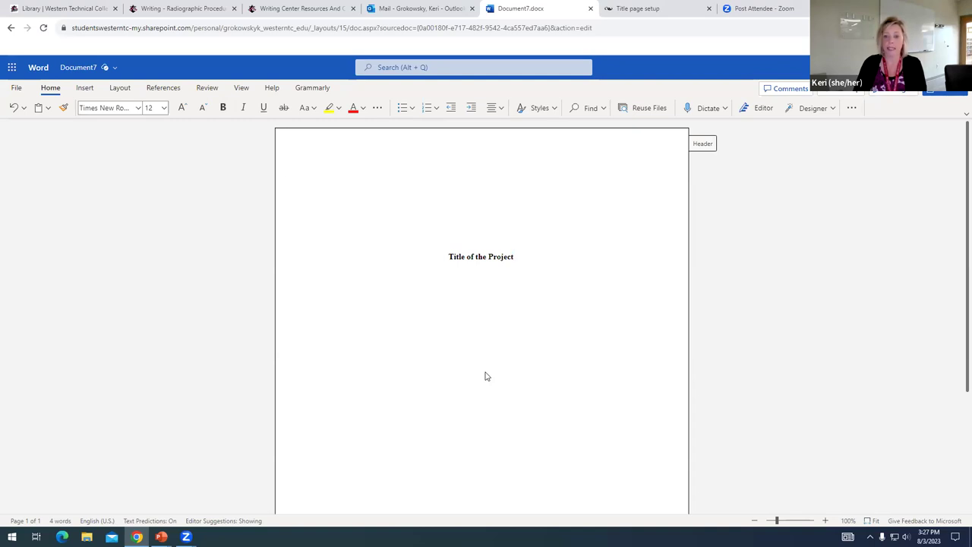
Leave a blank line below the title and add the lines "Your Name" and "Department Name, Western Technical College"
key("Return")
key("Return")
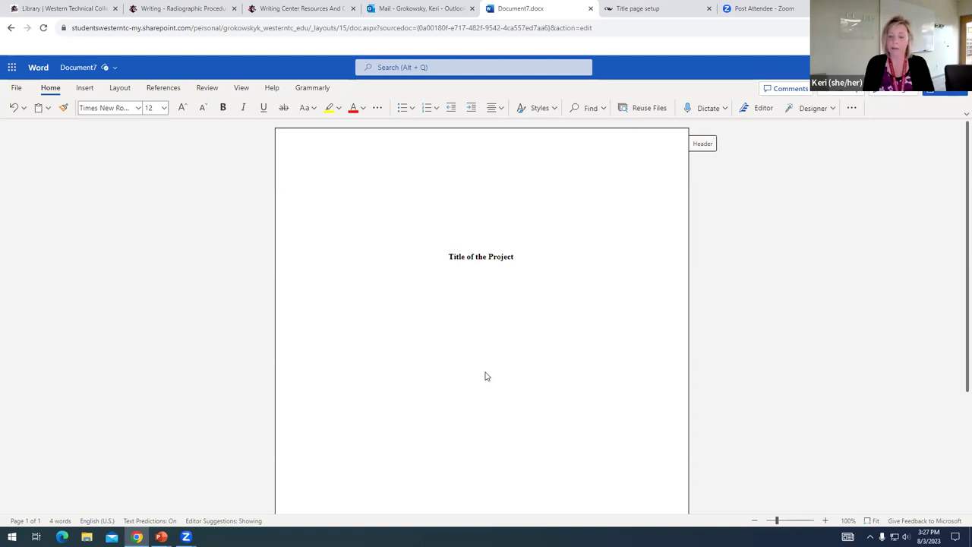
type("Your Name")
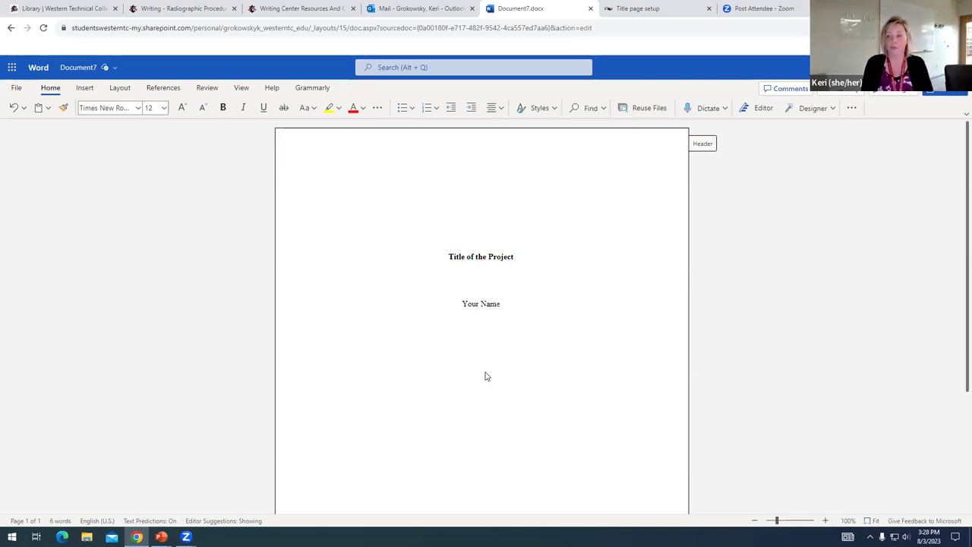
type("Depare")
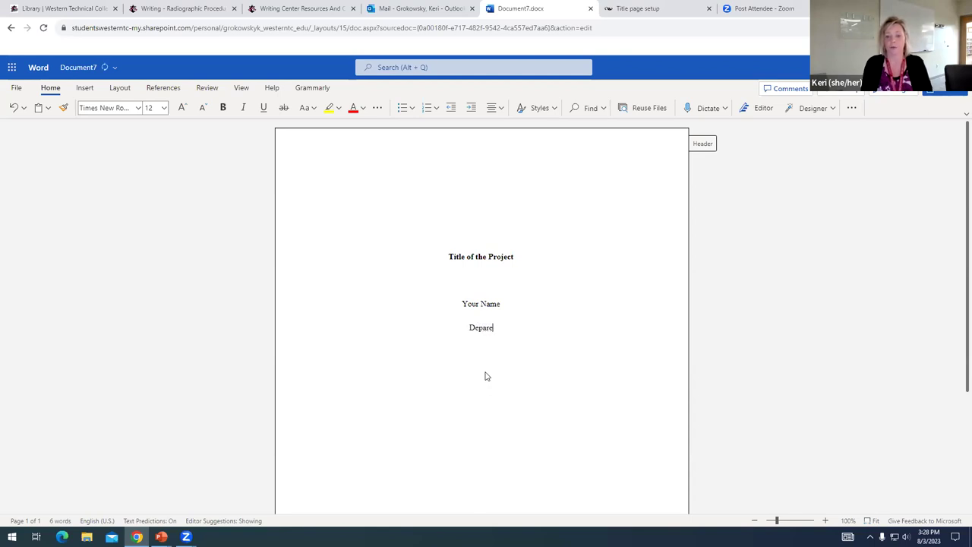
key("BackSpace")
type("tment Name,")
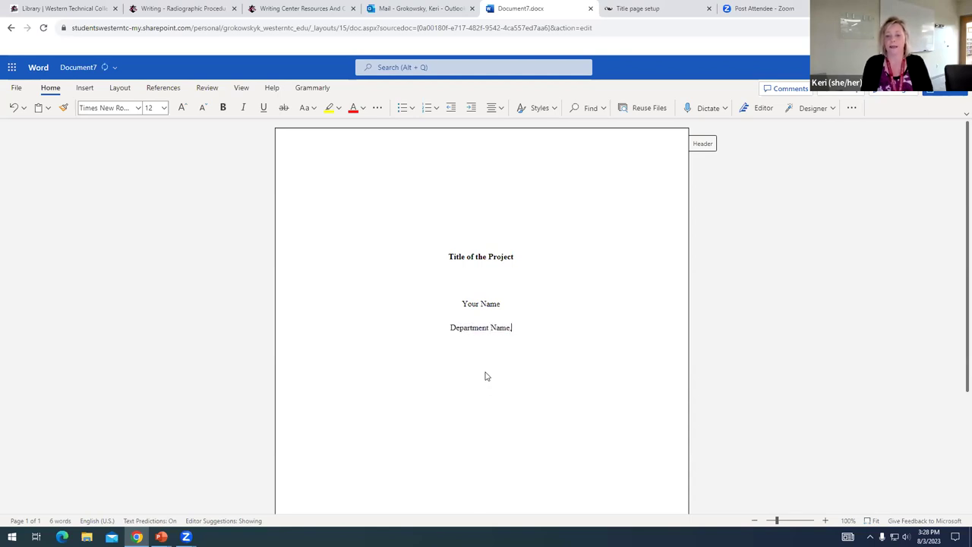
type(" Western ")
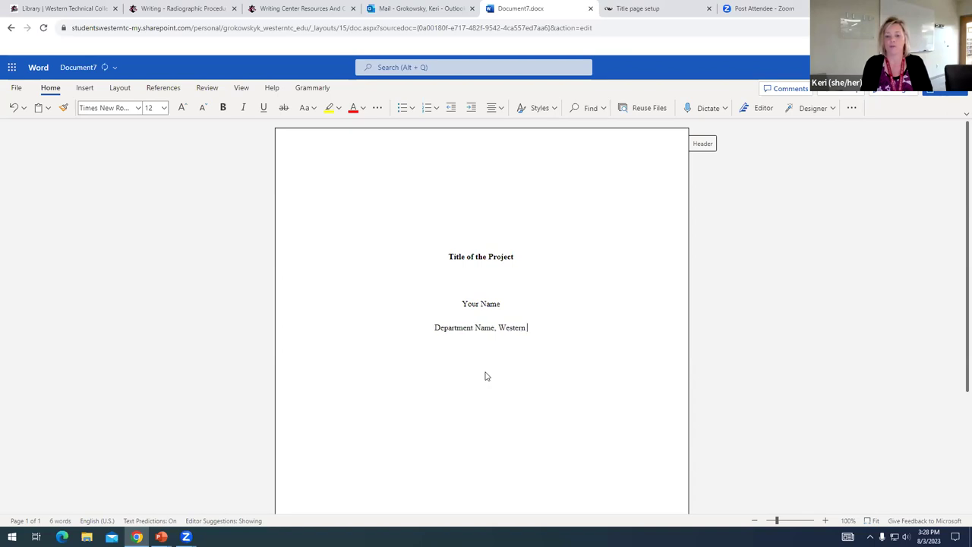
type("Technical College")
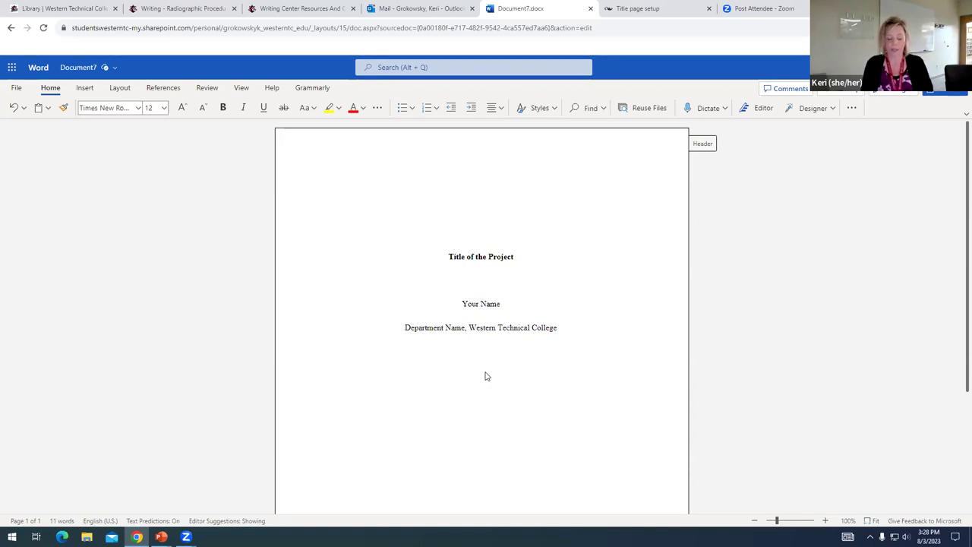
Add the line "Course #: Course Name" below the department line
type("Course ")
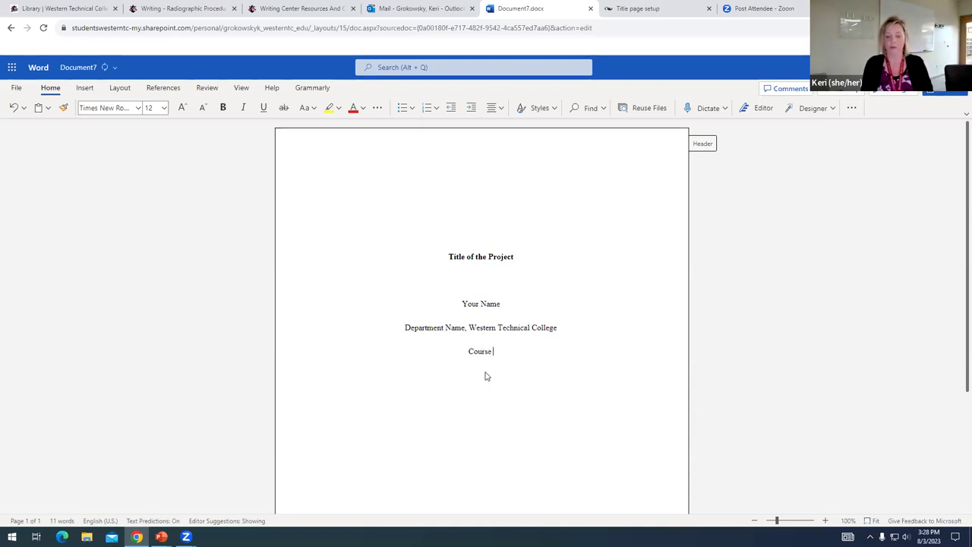
type("#")
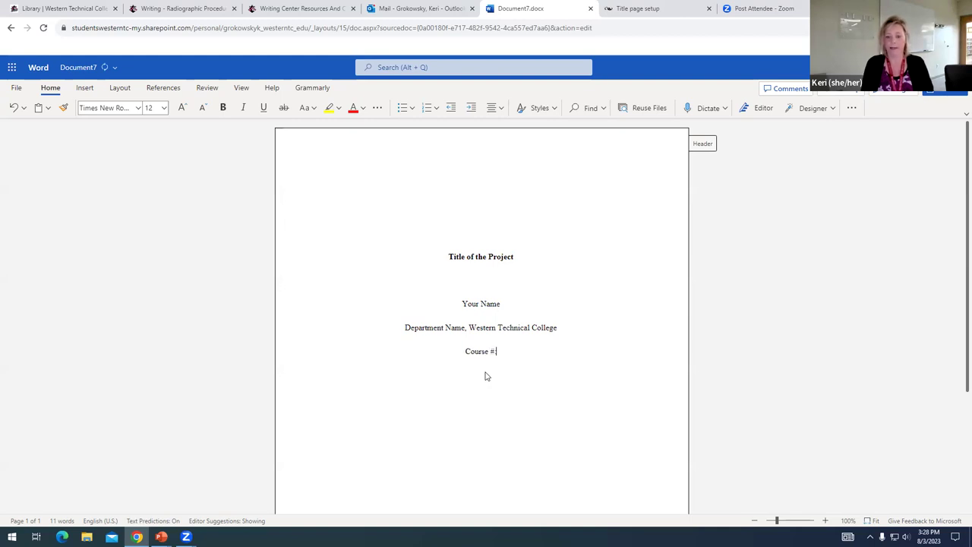
type(" : Course ")
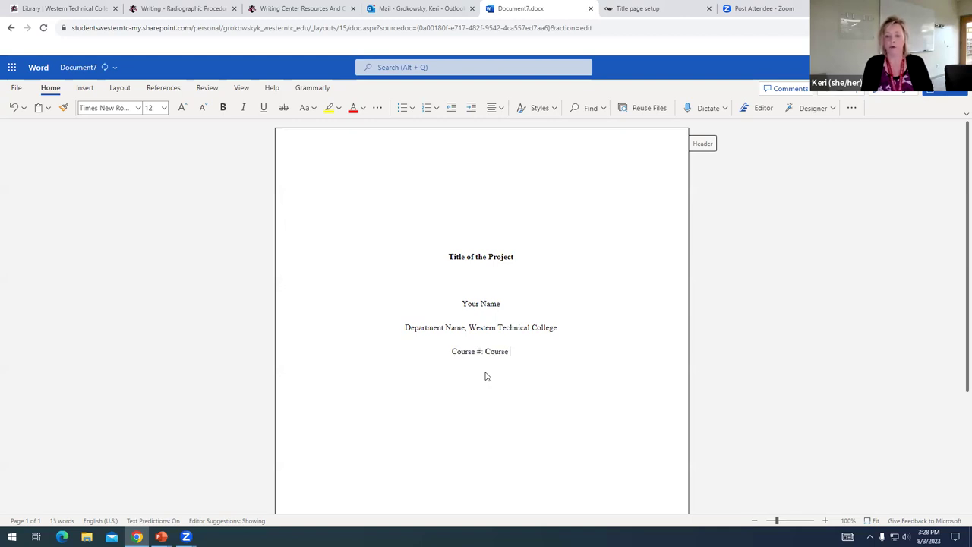
type("Name")
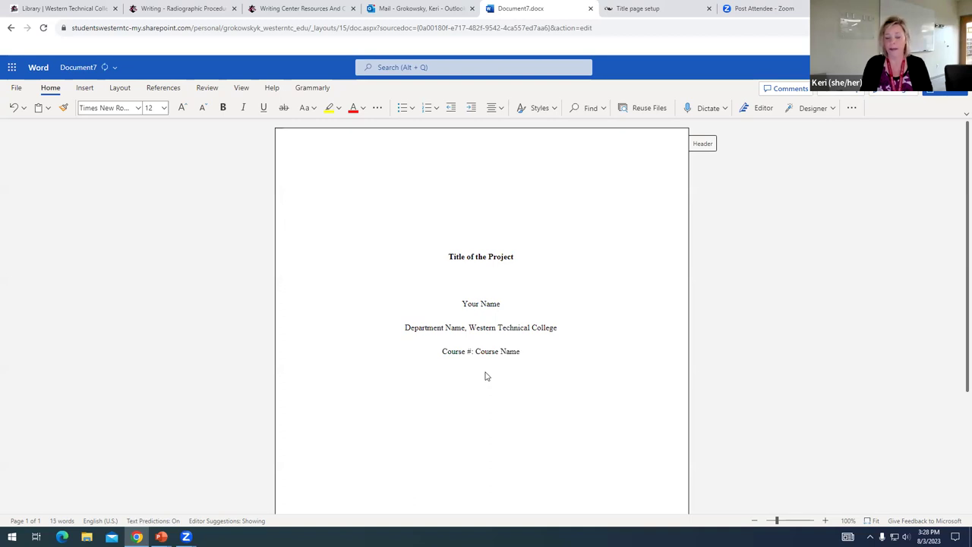
Add the lines "Instructor's Name", with its spelling corrected, and "Due Date" below the course line
key("Return")
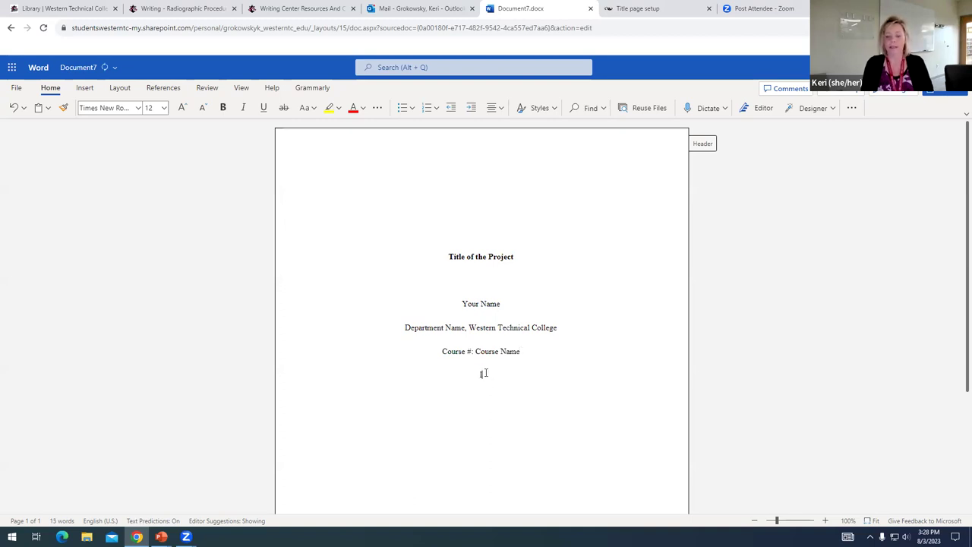
type("Instrutor's Name")
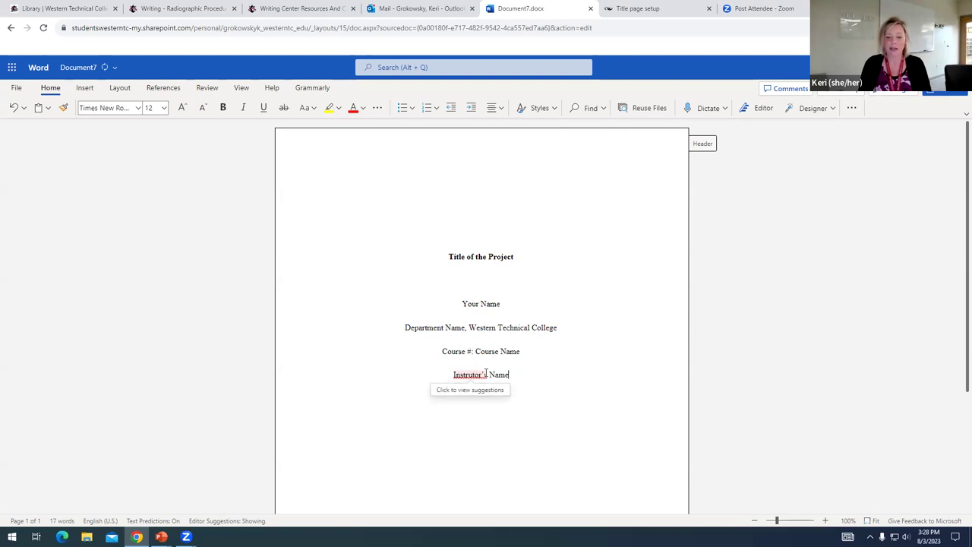
left_click(486, 373)
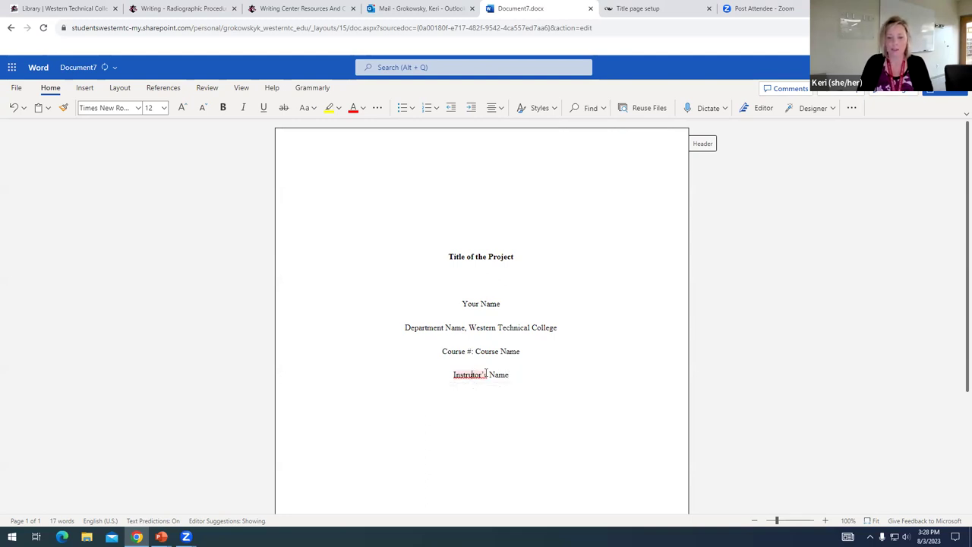
key("Return")
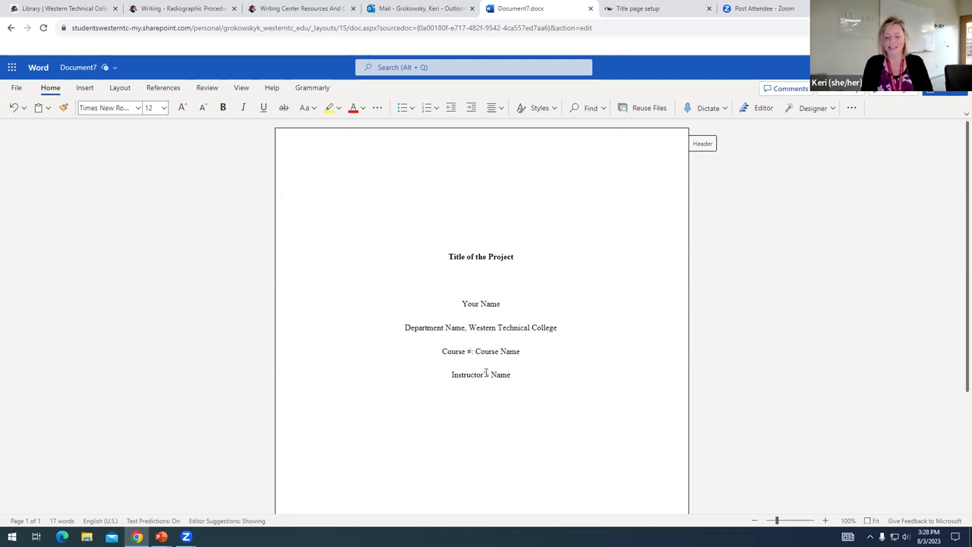
type("Due Date")
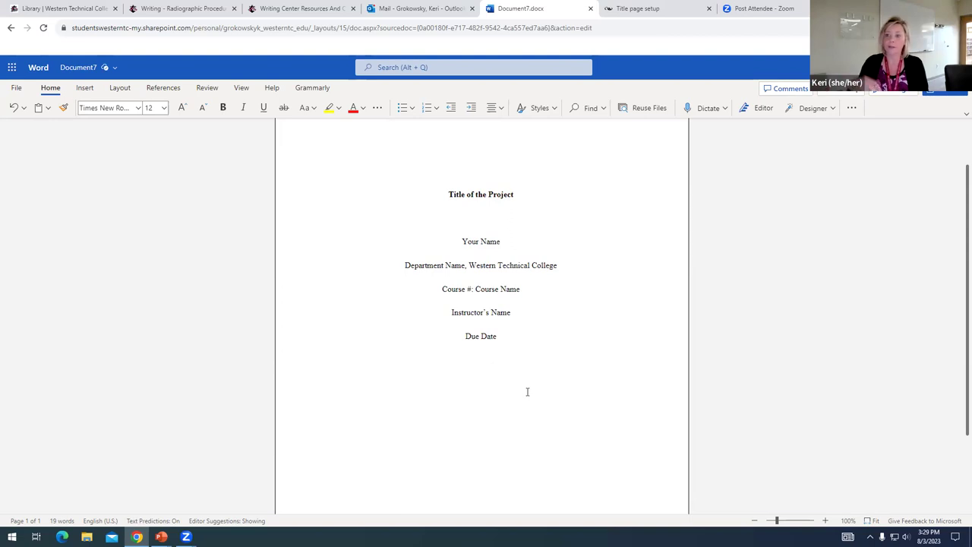
Add blank lines below "Due Date" until the cursor reaches the second page, and align that page's first line left
key("Return")
key("Return")
key("Return")
key("Return")
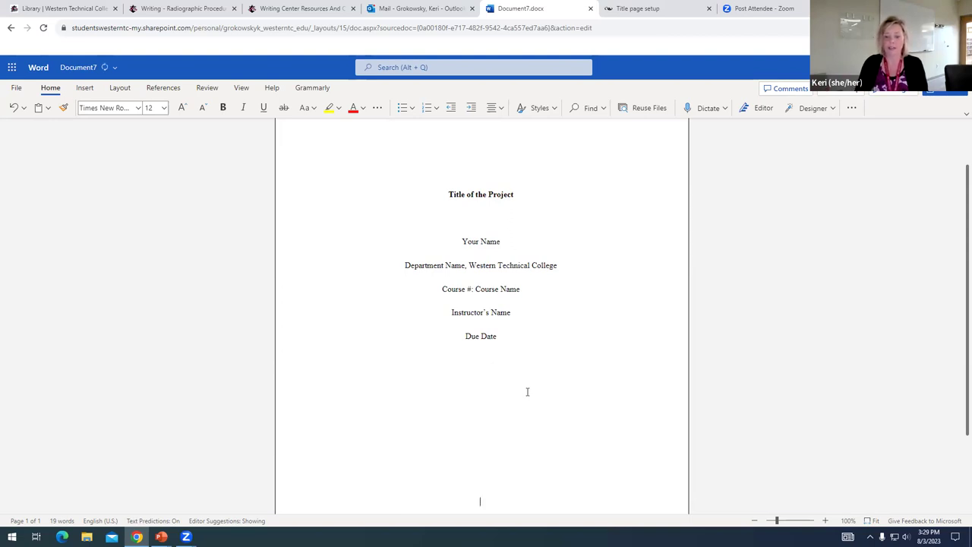
key("Return")
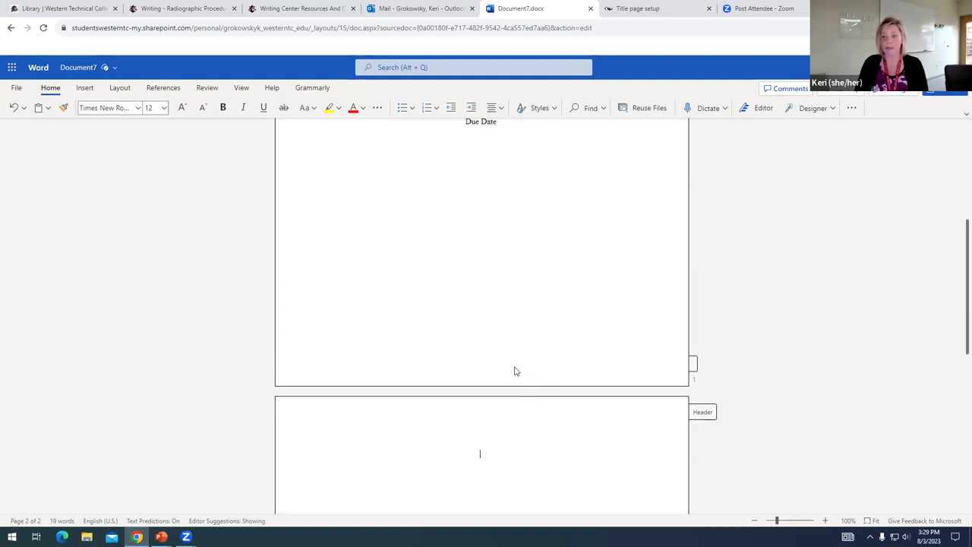
left_click(501, 109)
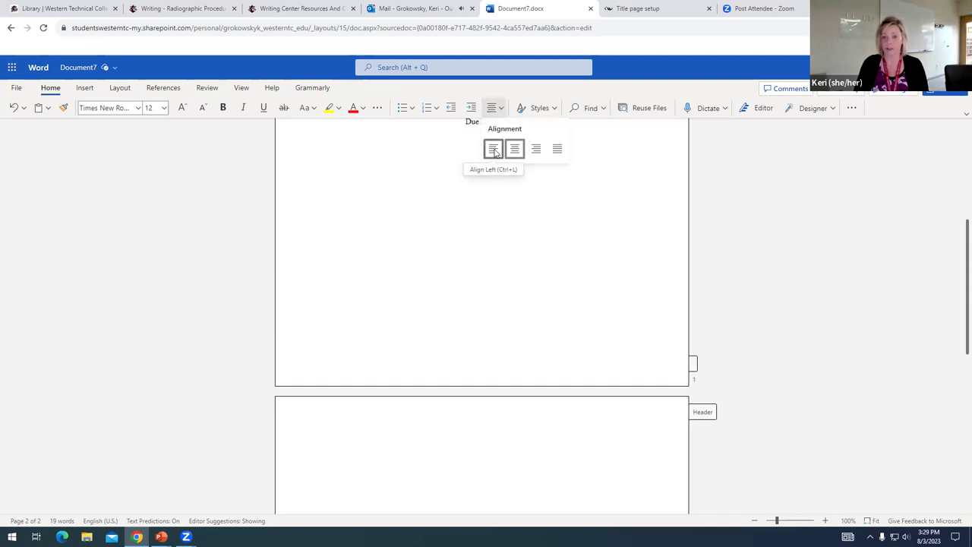
left_click(494, 149)
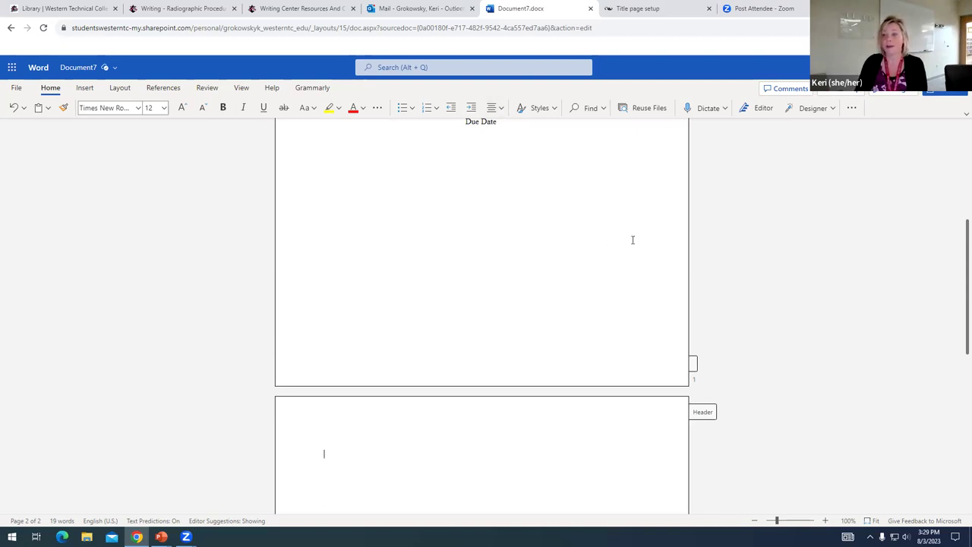
Change the document to Viewing mode and check the title page and the page number in the header of both pages
scroll(612, 283, "up", 3)
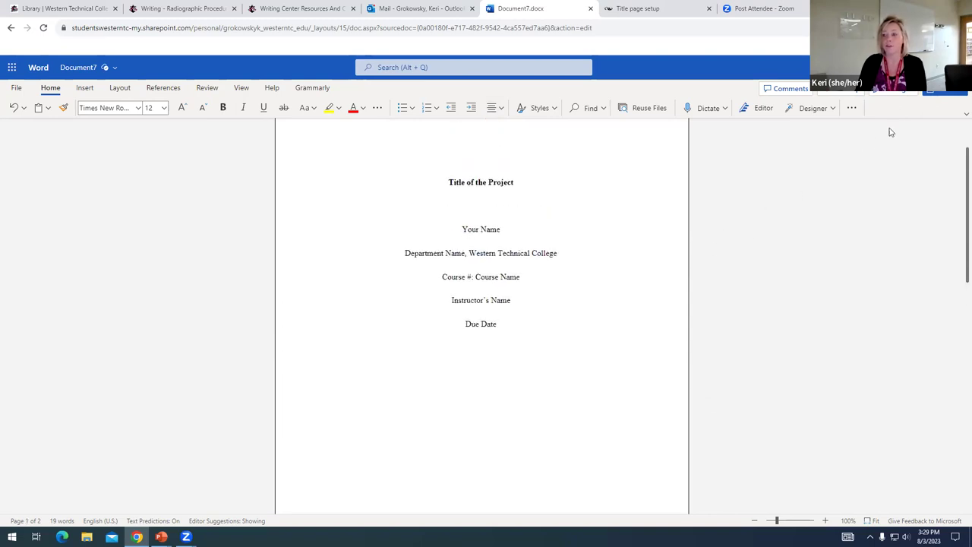
left_click(897, 89)
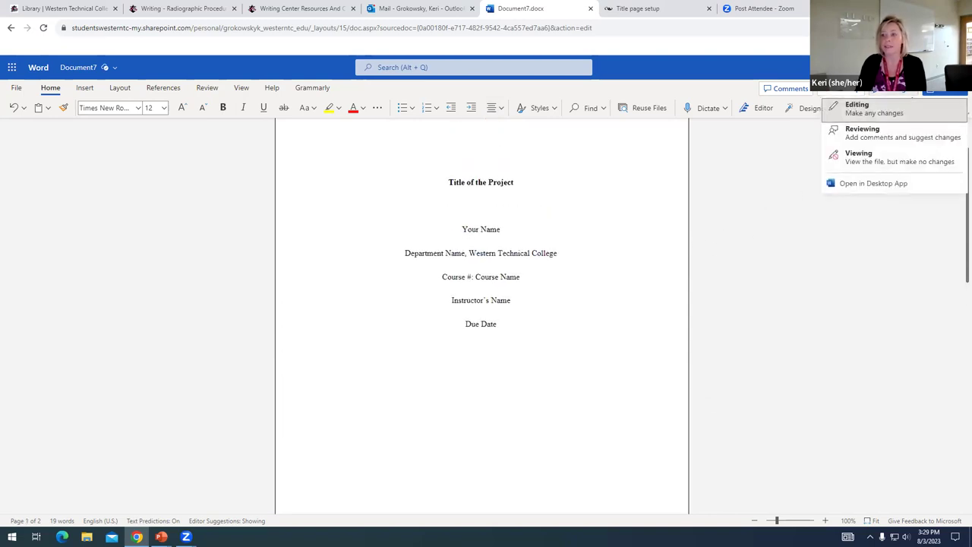
left_click(874, 155)
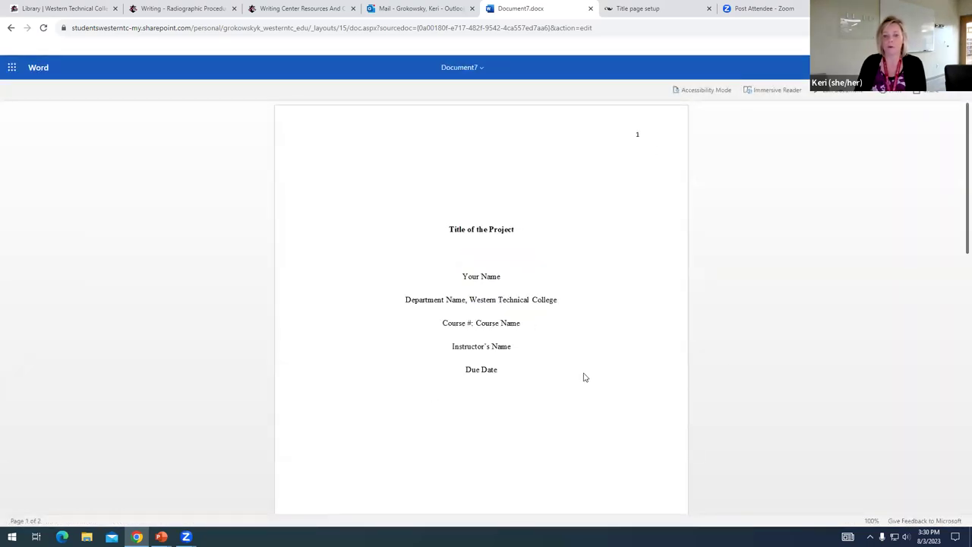
scroll(582, 377, "down", 1)
scroll(582, 377, "down", 1)
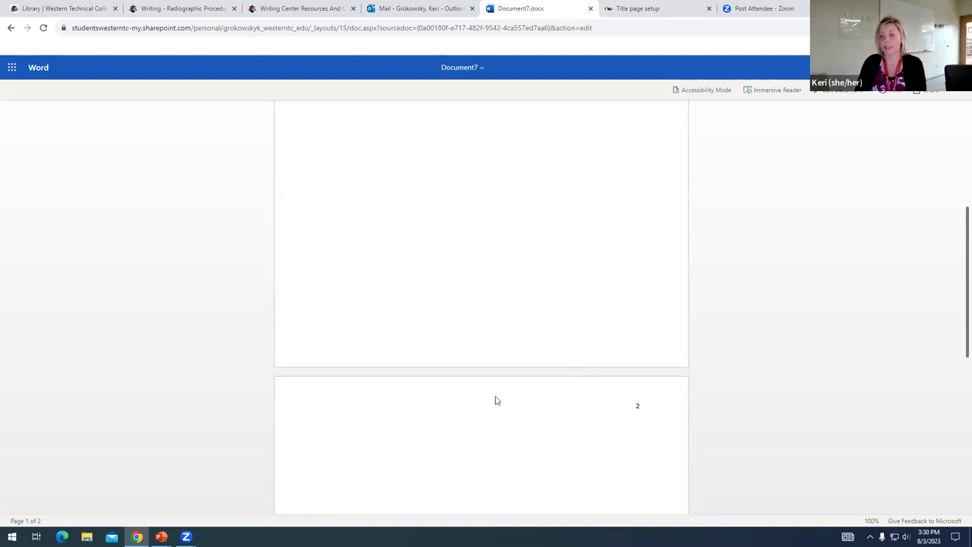
scroll(498, 400, "up", 2)
scroll(497, 400, "up", 4)
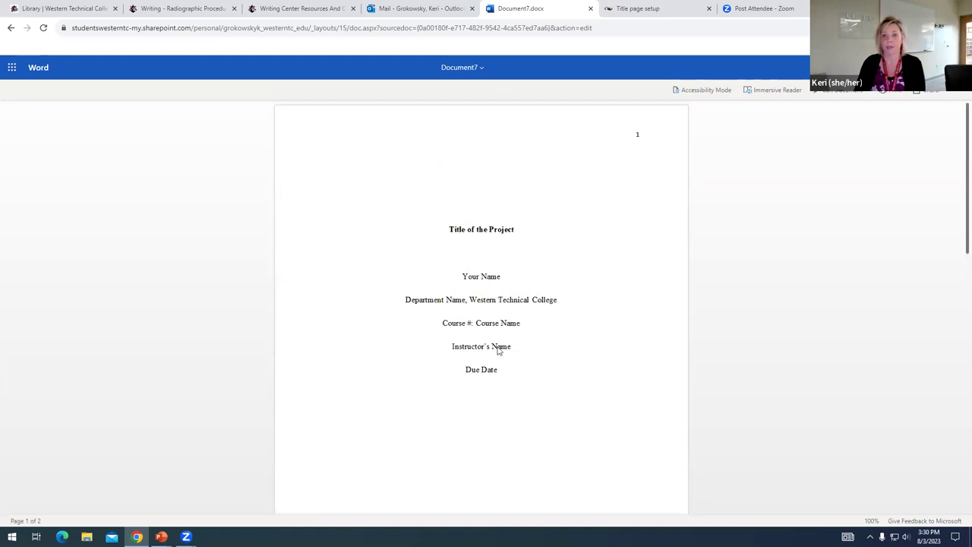
Switch to the APA Style title page setup web page and examine the labelled student title page example
left_click(650, 9)
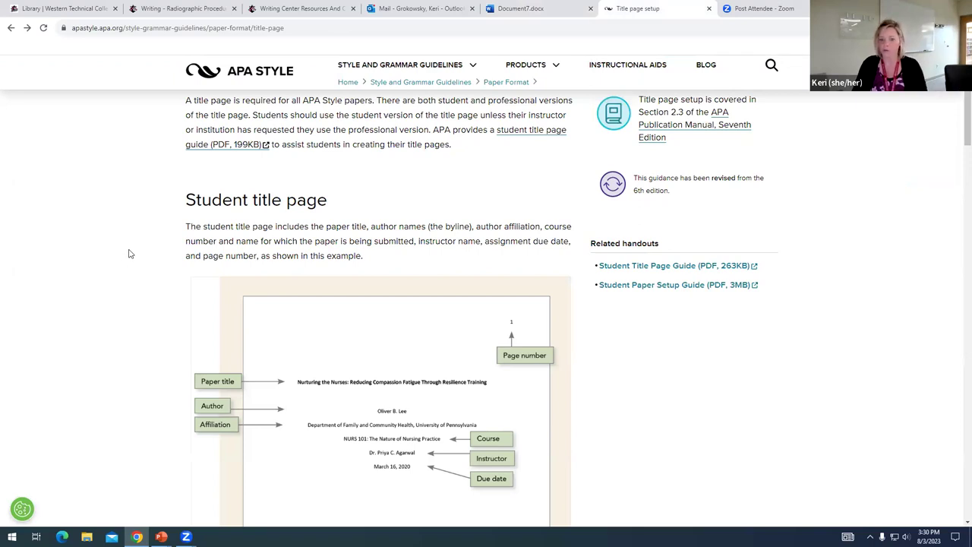
scroll(130, 253, "down", 1)
scroll(130, 254, "down", 1)
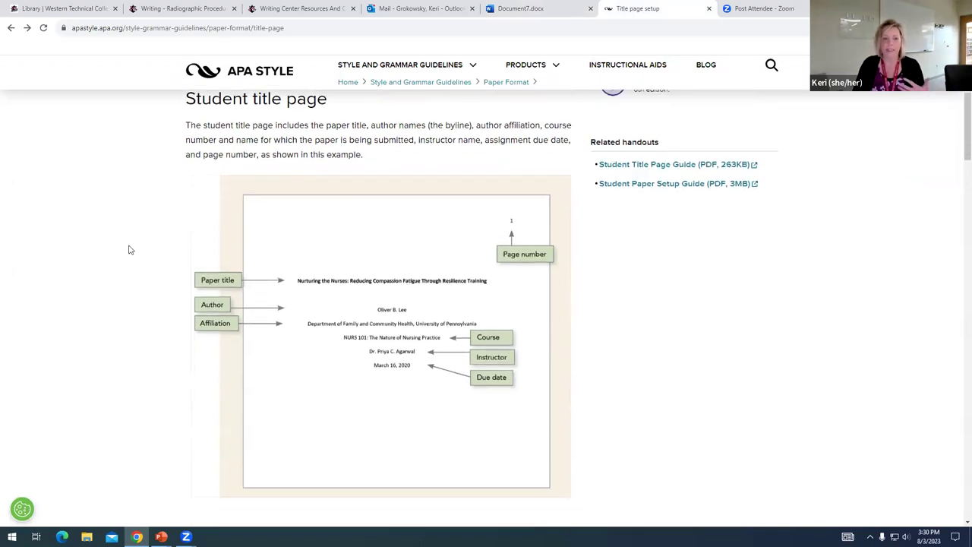